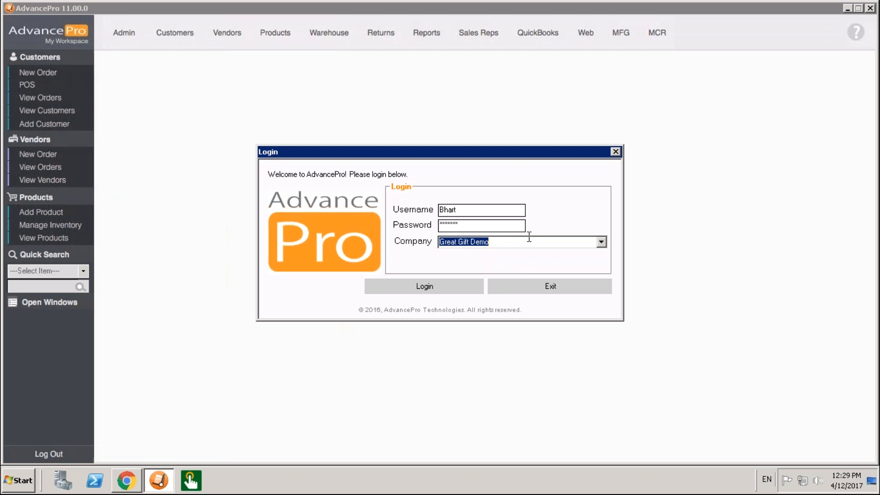
Log in to the Great Gift Demo company and bring up the product inventory and the open customer orders
left_click(433, 287)
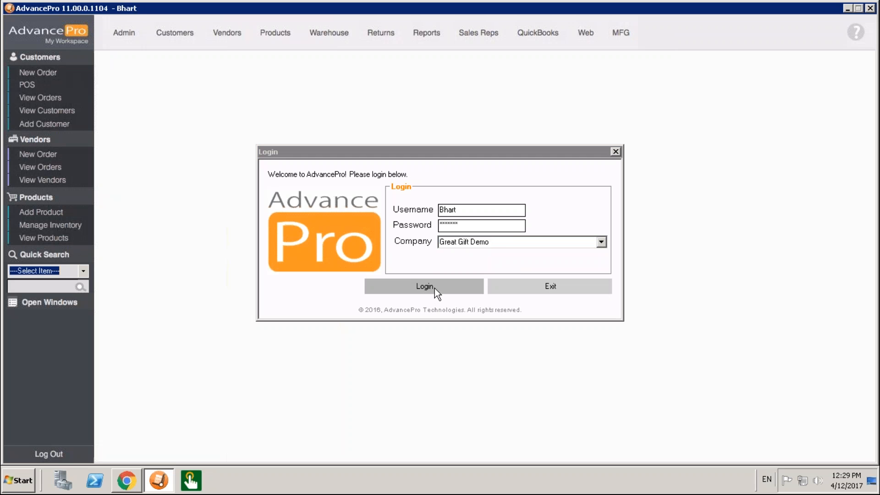
left_click(74, 226)
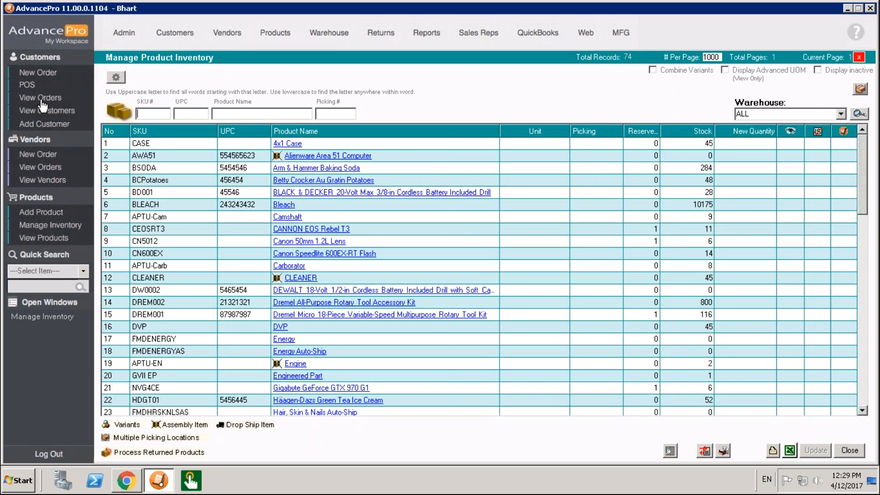
left_click(41, 100)
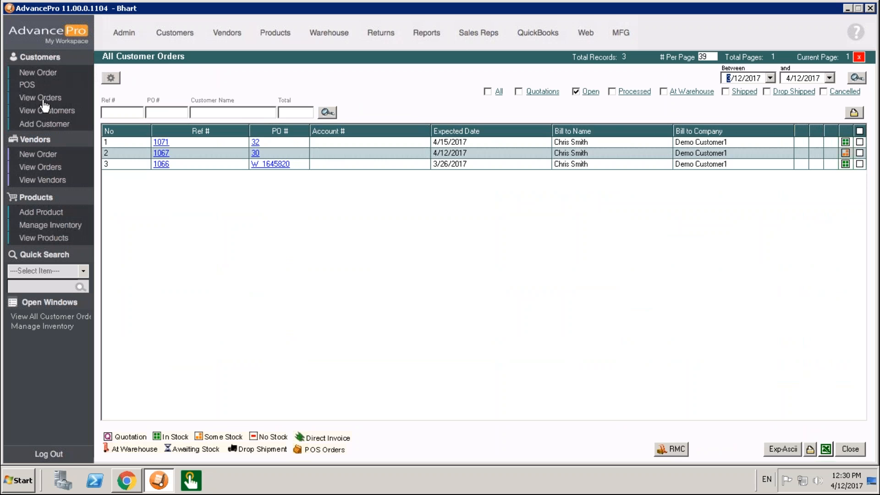
Examine the role options in the second site administrator's record and close the record without changes
left_click(133, 38)
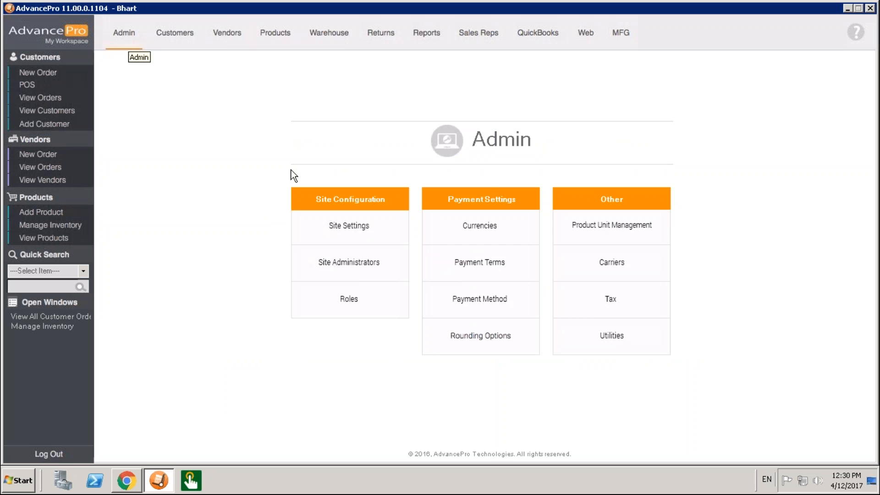
left_click(371, 276)
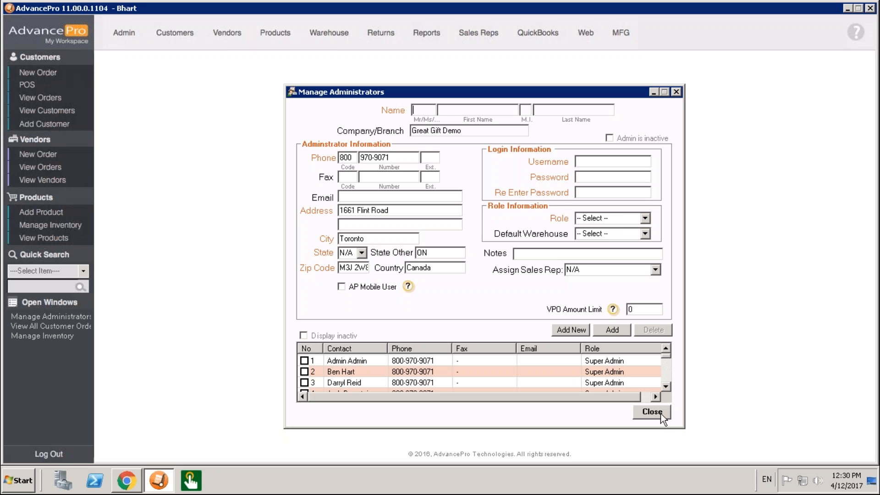
left_click(305, 371)
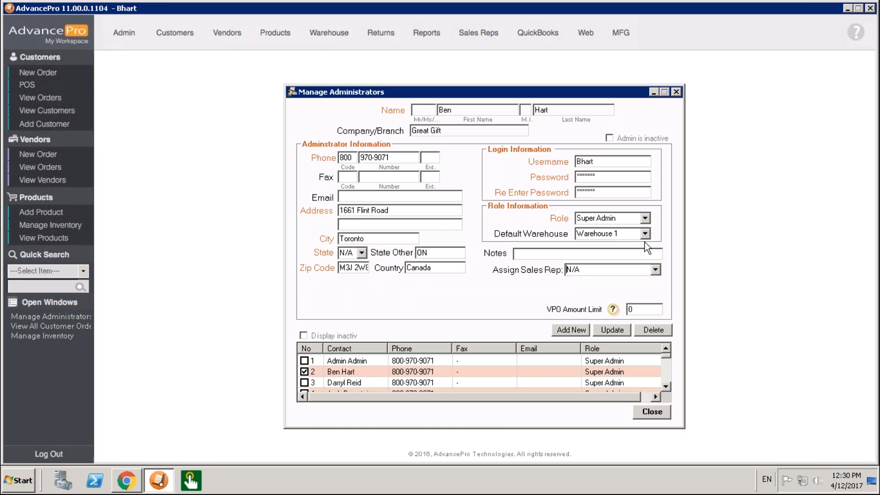
left_click(646, 218)
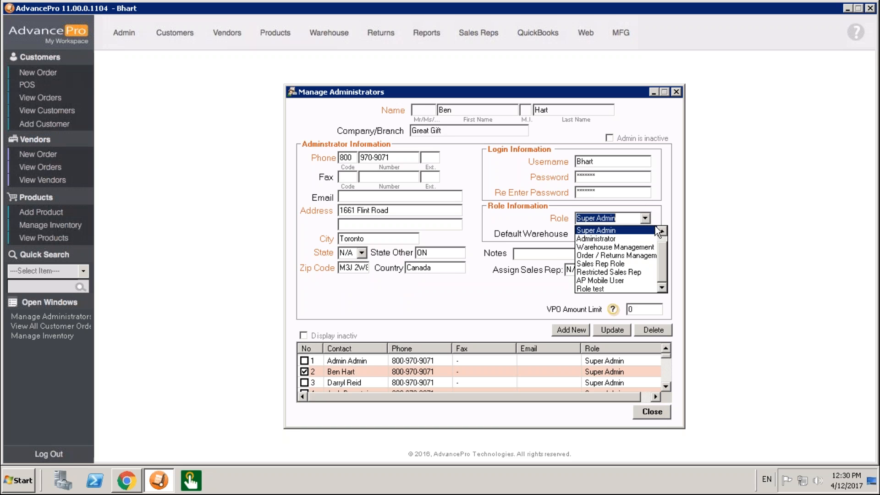
left_click(669, 309)
left_click(657, 411)
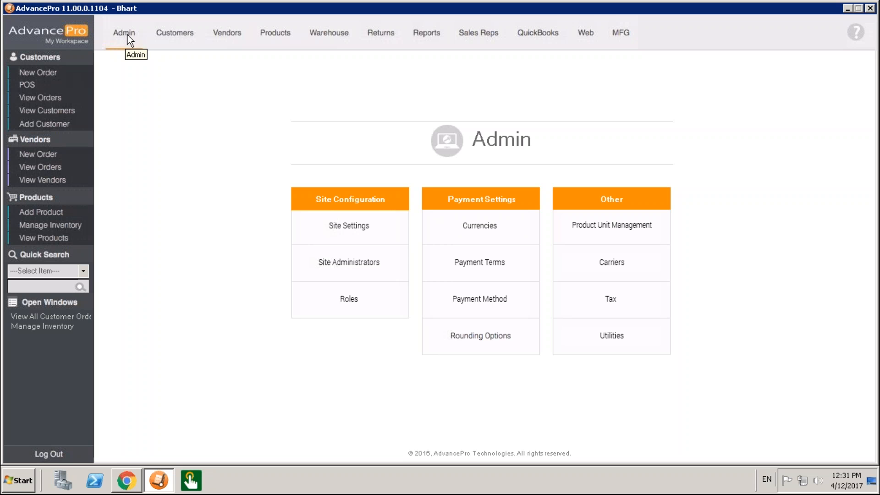
View the Resource Management module's activation page in the admin utilities and the warehouse's list of customer orders to pick
left_click(630, 345)
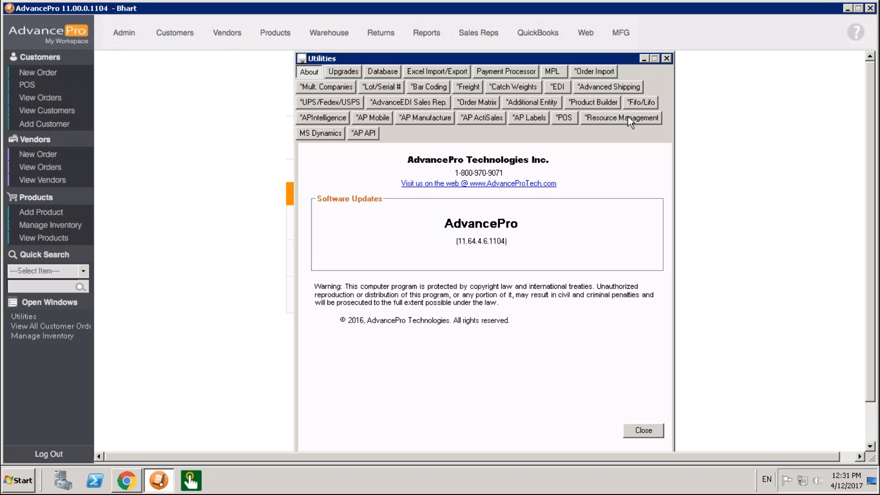
left_click(609, 118)
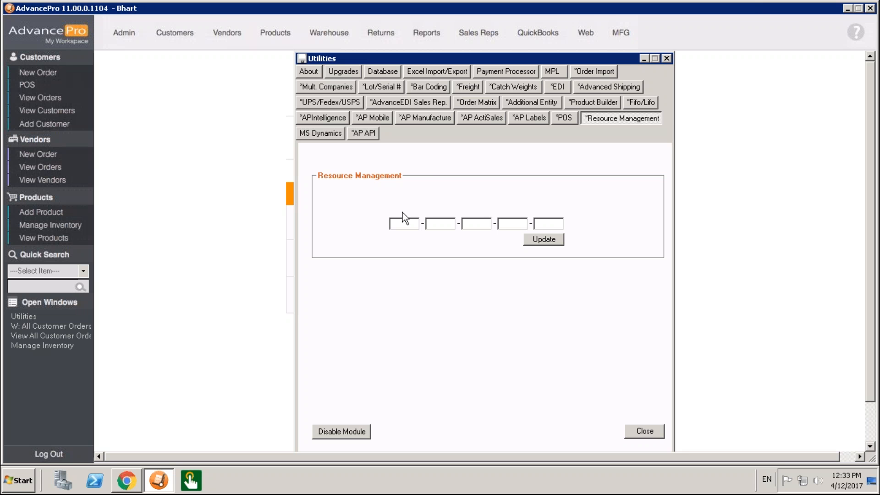
left_click(667, 59)
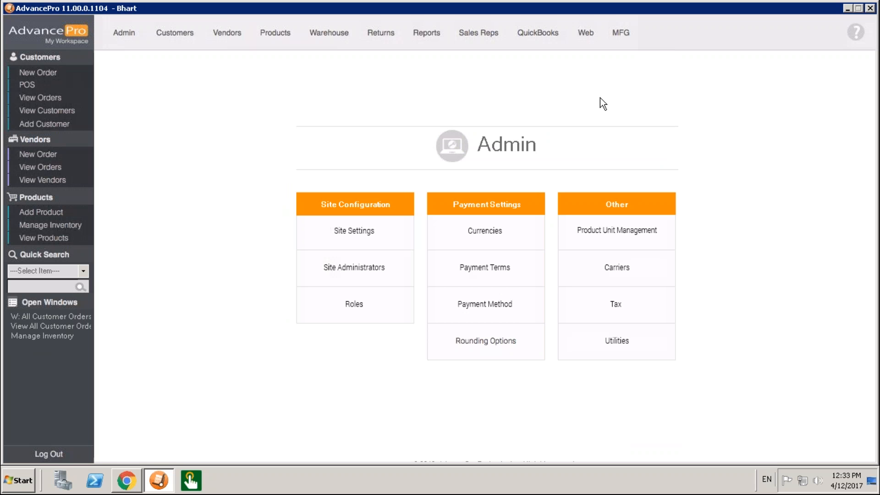
left_click(333, 40)
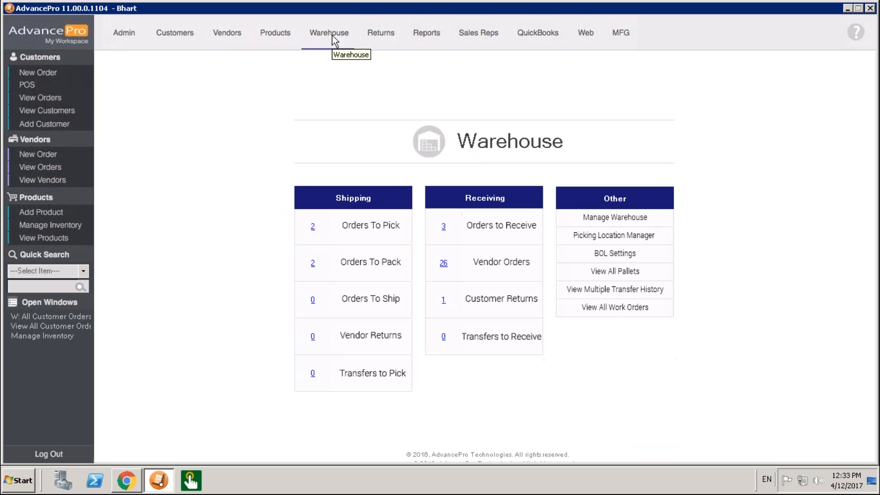
left_click(356, 233)
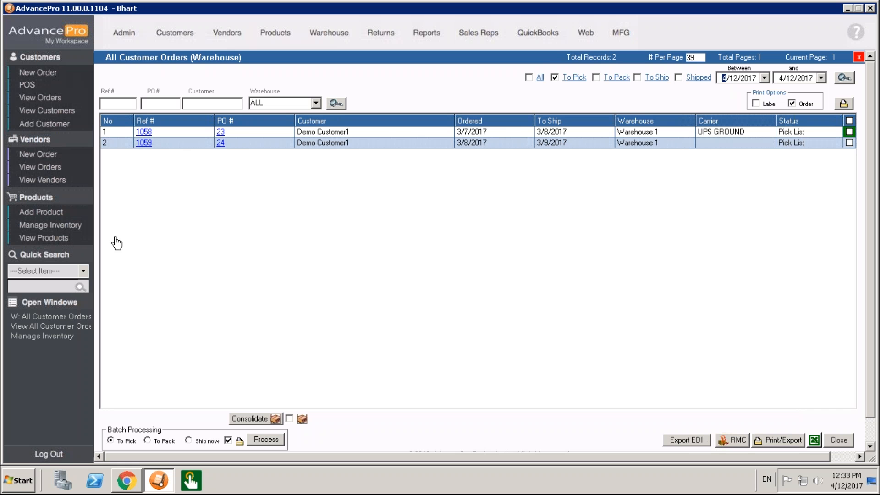
Examine the resource management time settings in the additional info of the 4x1 Case product
left_click(64, 243)
left_click(845, 121)
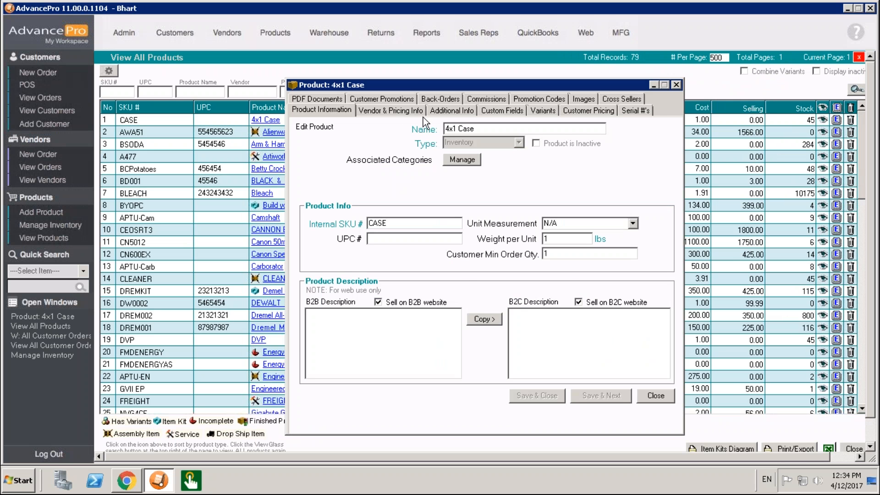
left_click(446, 111)
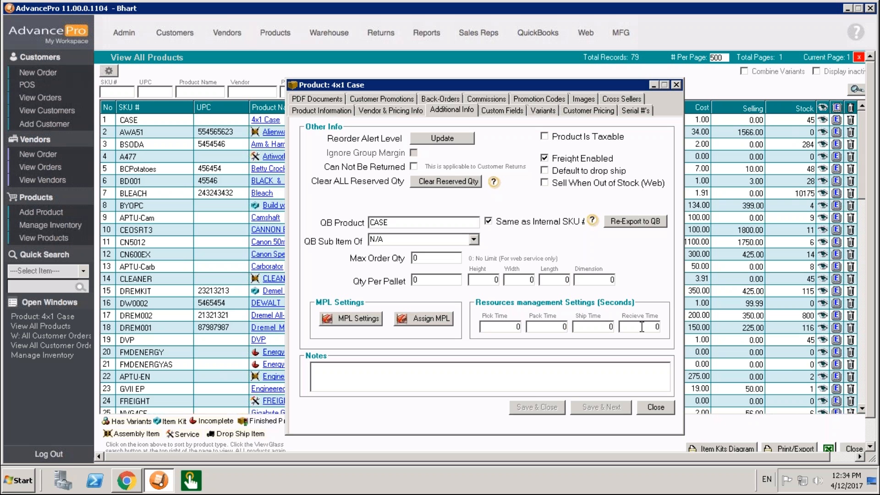
left_click(667, 410)
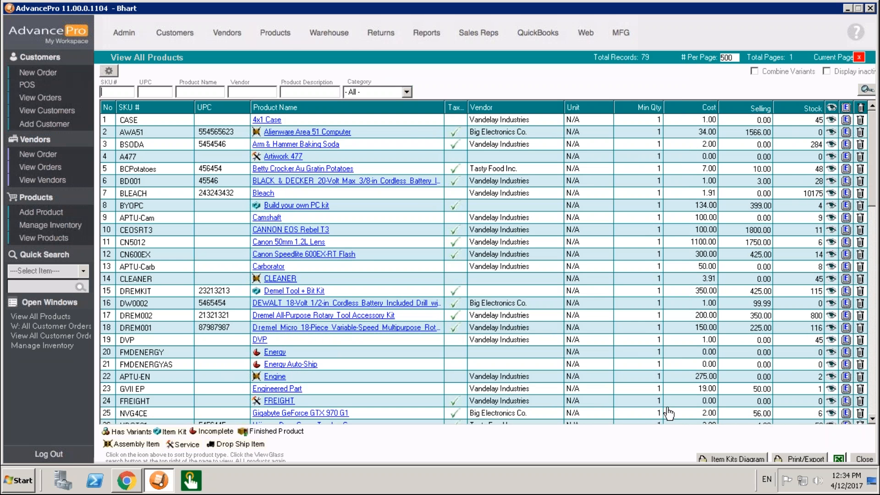
Load both warehouse orders to pick into the Resource Management Console and open the first order's item times
left_click(337, 32)
left_click(354, 233)
left_click(870, 132)
left_click(869, 143)
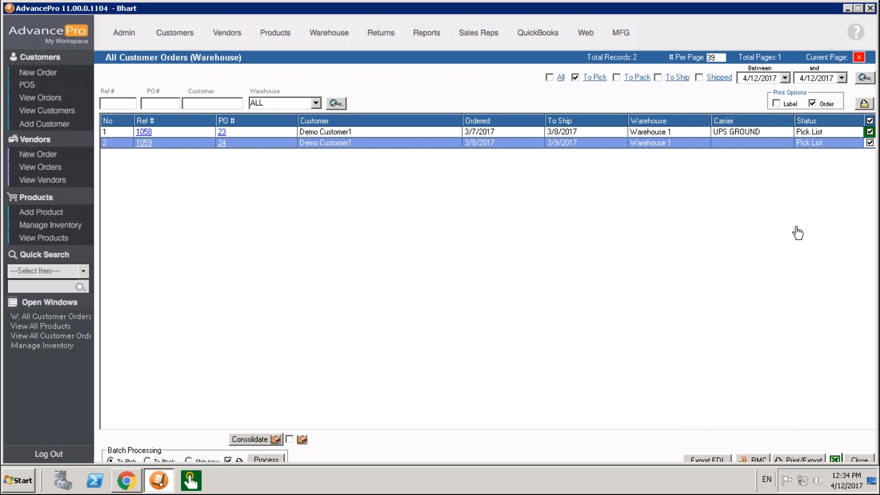
left_click(757, 459)
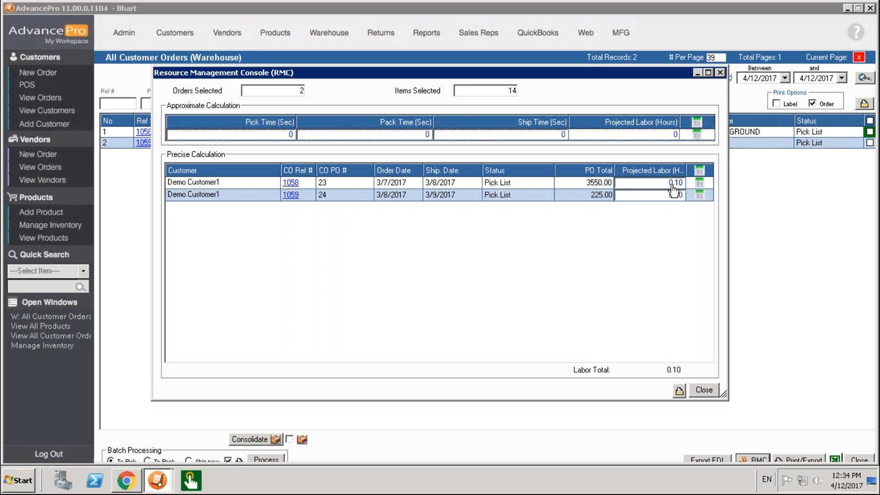
left_click_drag(613, 170, 592, 170)
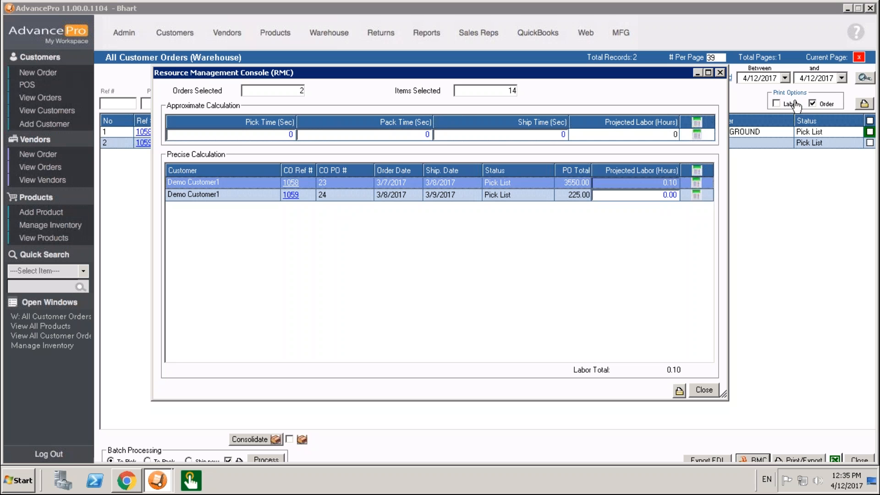
left_click(696, 184)
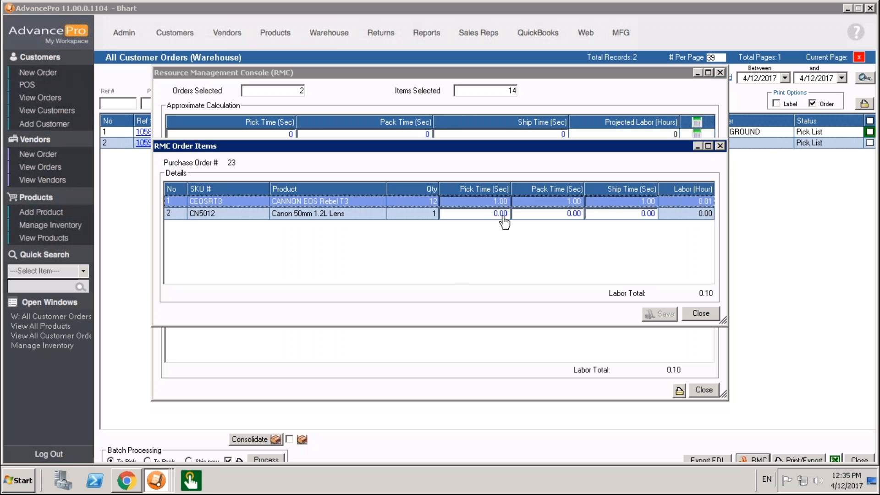
Set the Canon 50mm 1.2L Lens to 1 second pick, 1 second pack and 12 seconds ship time, save, and close the console and order list
left_click(483, 217)
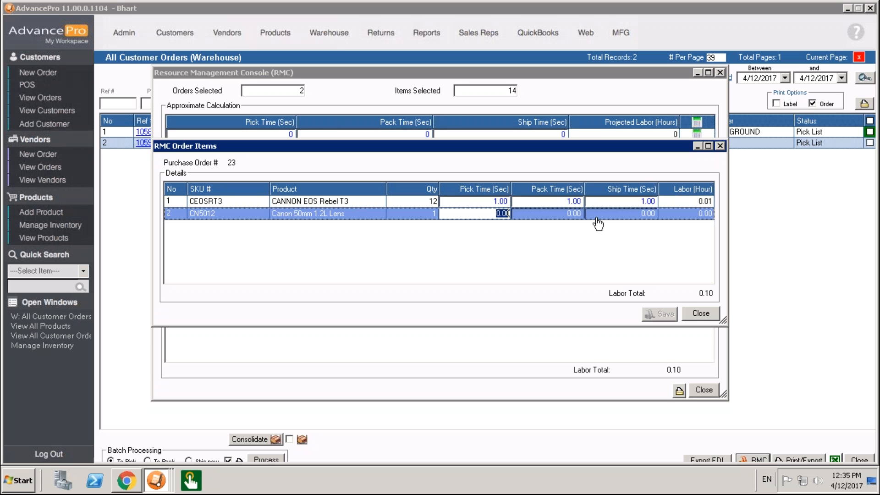
type("1")
left_click(570, 214)
type("1")
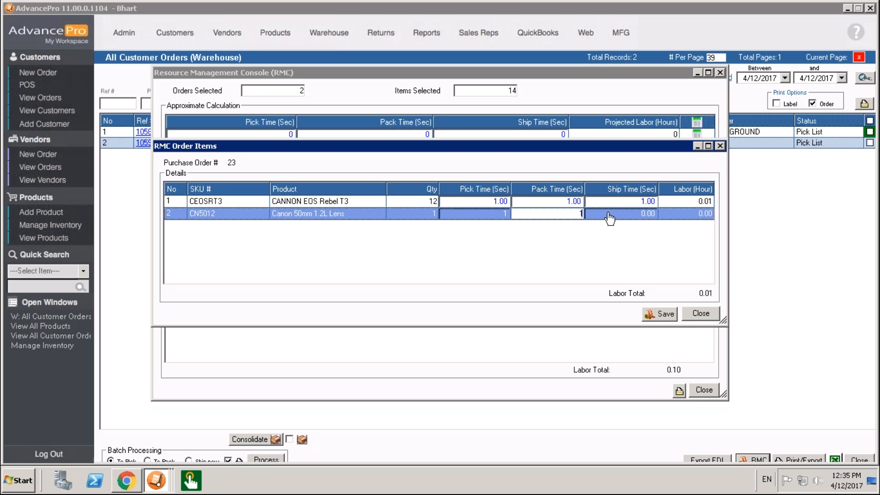
left_click(610, 215)
type("1")
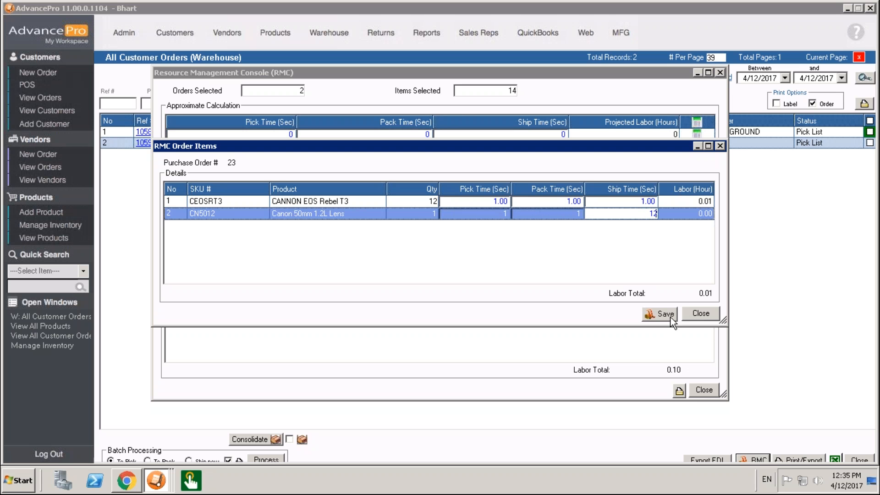
type("2")
left_click(670, 317)
left_click(490, 276)
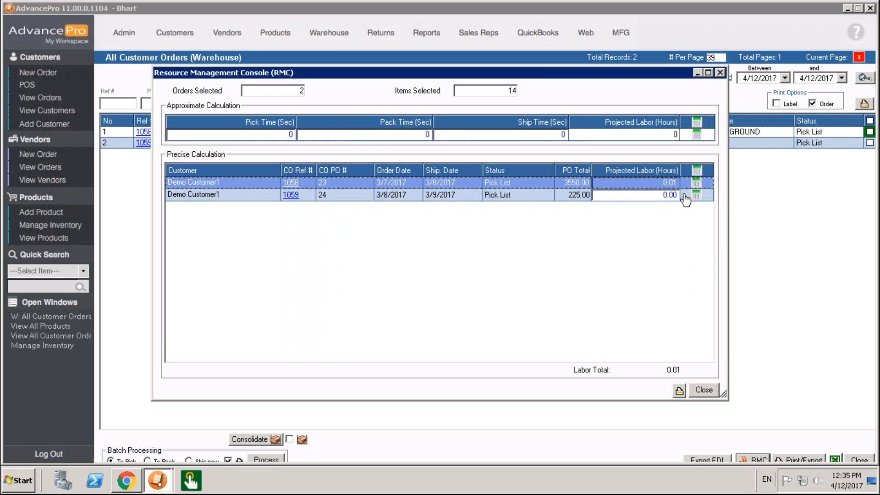
left_click(703, 390)
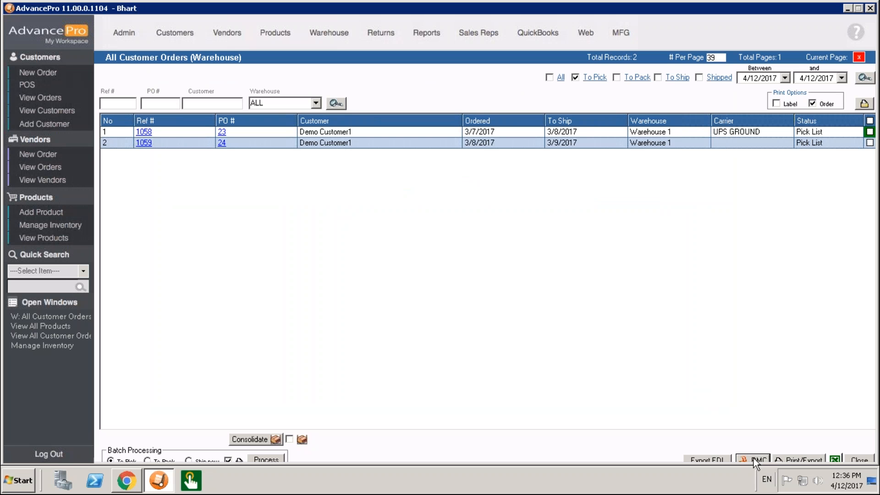
left_click(864, 460)
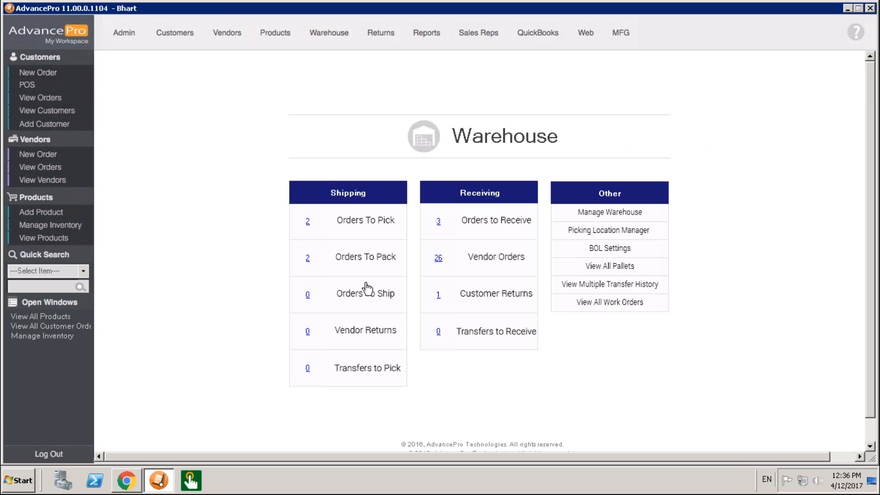
View the warehouse's list of vendor orders to receive
left_click(464, 220)
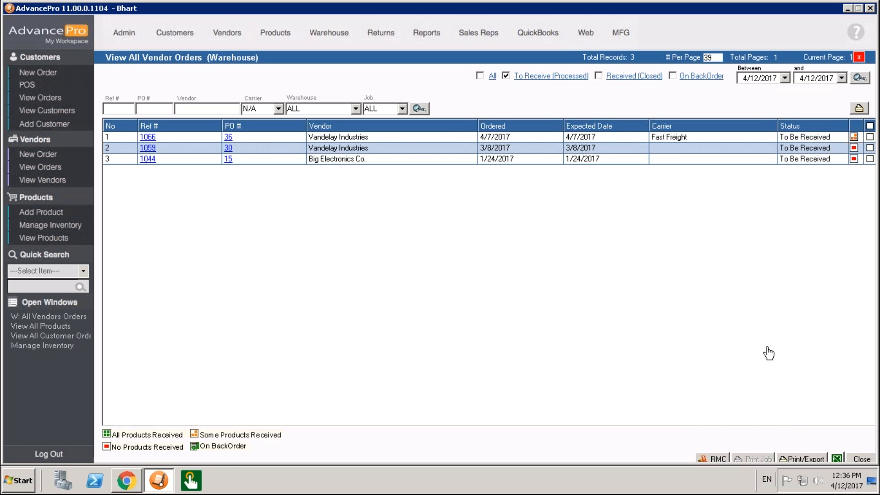
left_click(861, 459)
Log out and log back in to the Great Gift Sandbox company with the account password
left_click(69, 449)
left_click(126, 480)
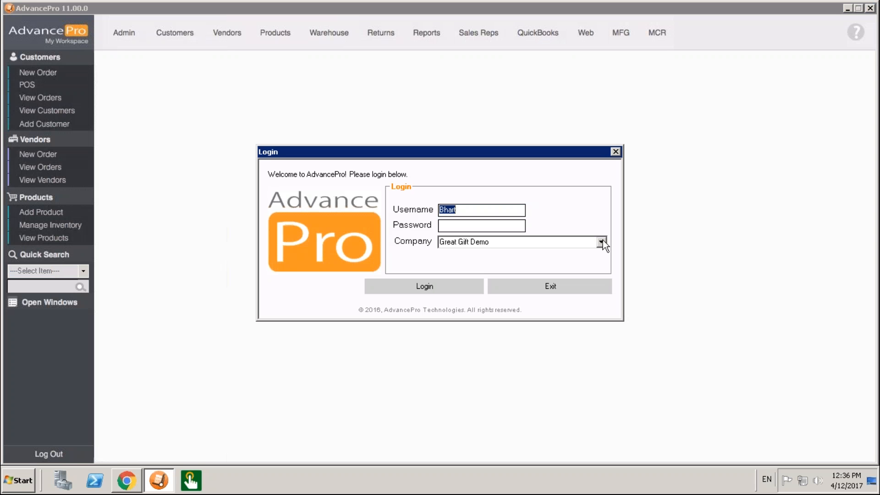
left_click(602, 242)
left_click(602, 254)
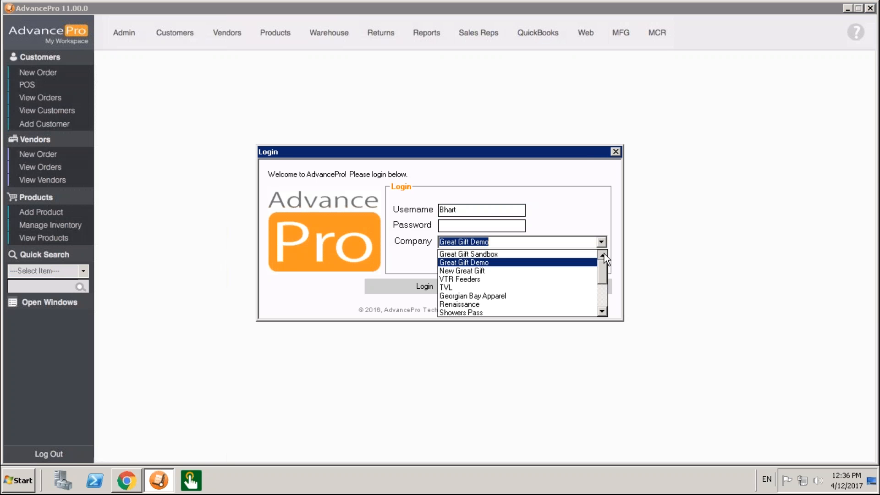
left_click(473, 254)
left_click(480, 225)
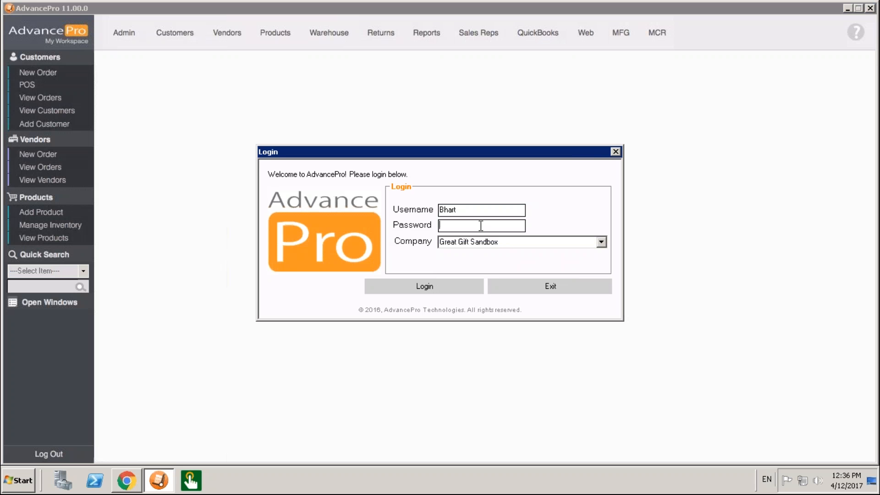
type("******")
left_click(452, 288)
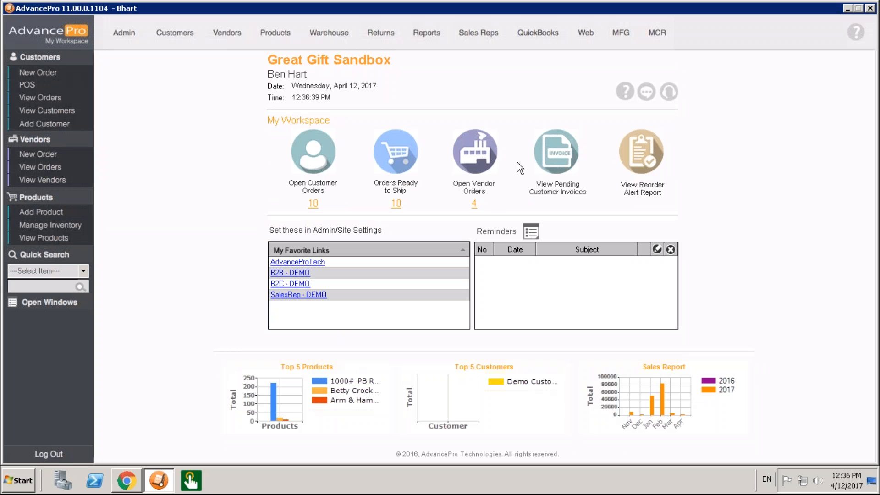
Open the multi-company inventory report and examine which companies it can cover
left_click(656, 36)
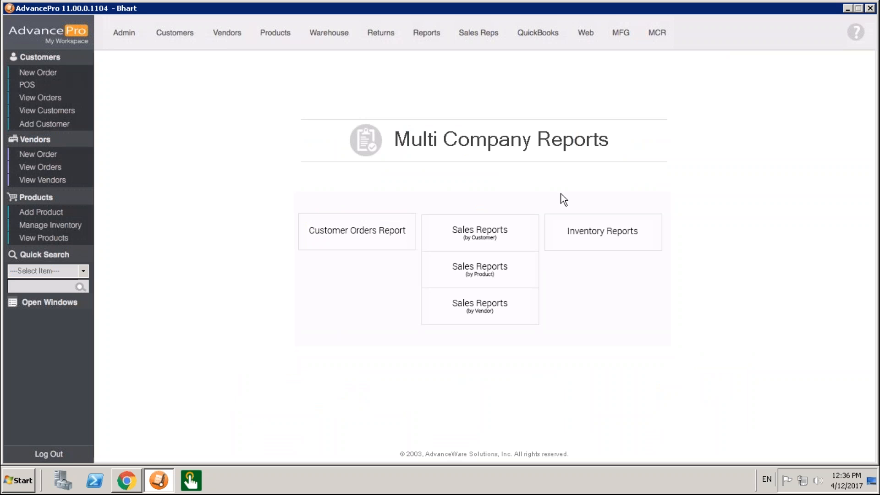
left_click(582, 230)
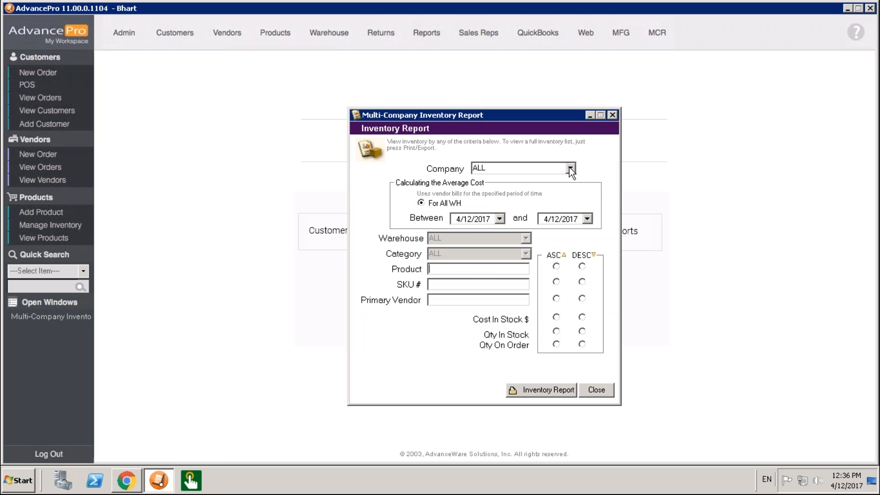
left_click(570, 169)
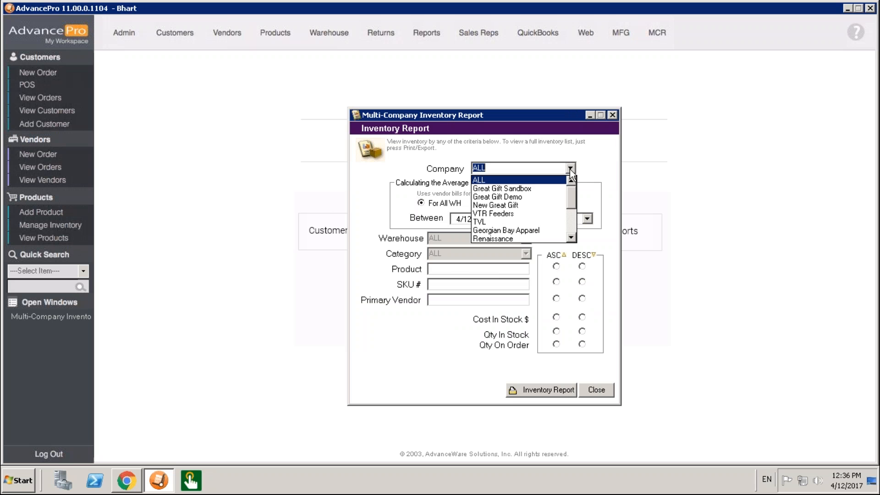
left_click(570, 169)
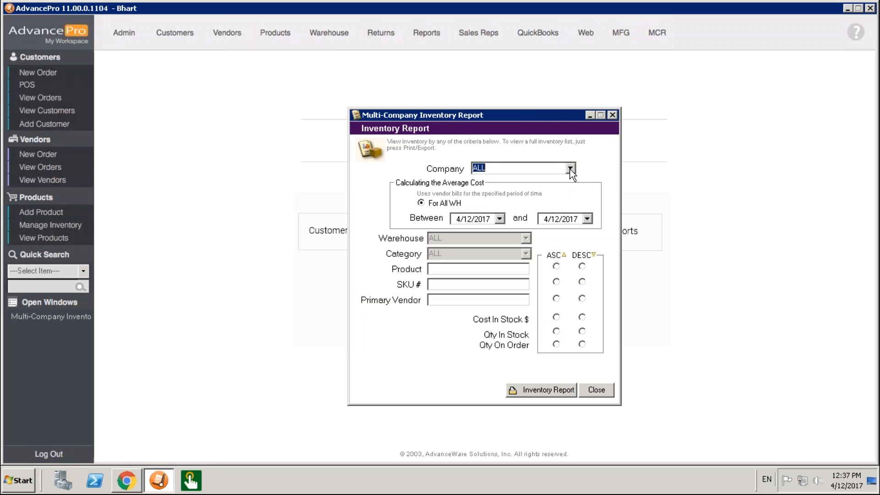
Close the inventory report, open the multi-company customer orders report and examine its company and order status choices
left_click(603, 392)
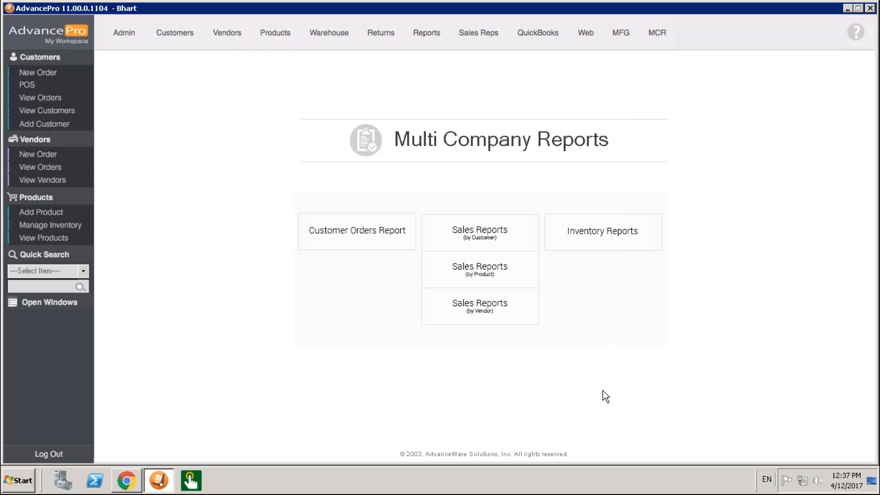
left_click(418, 242)
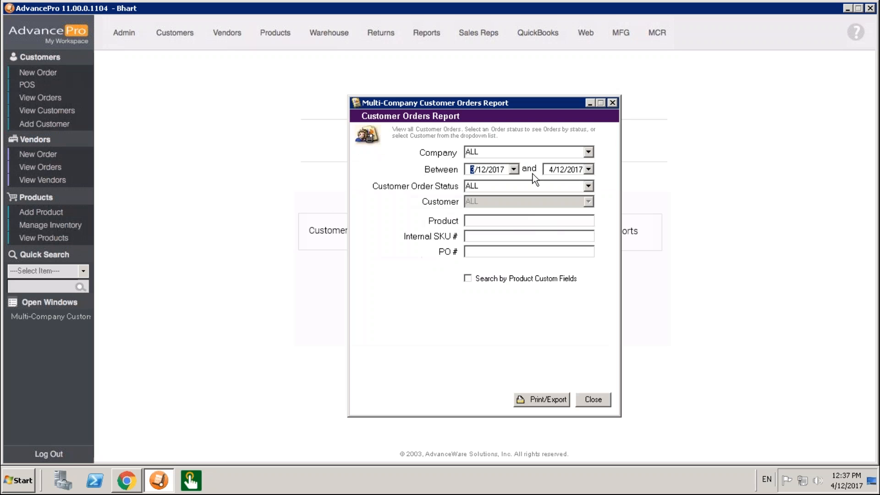
left_click(588, 153)
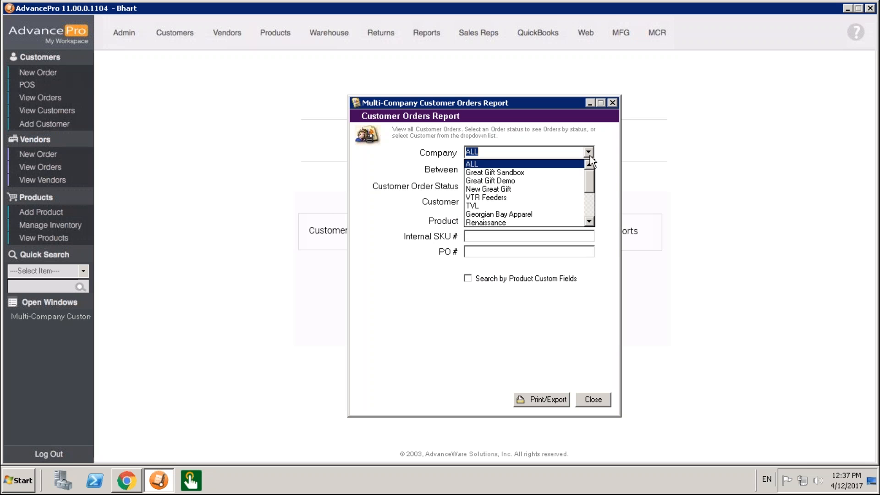
left_click(590, 155)
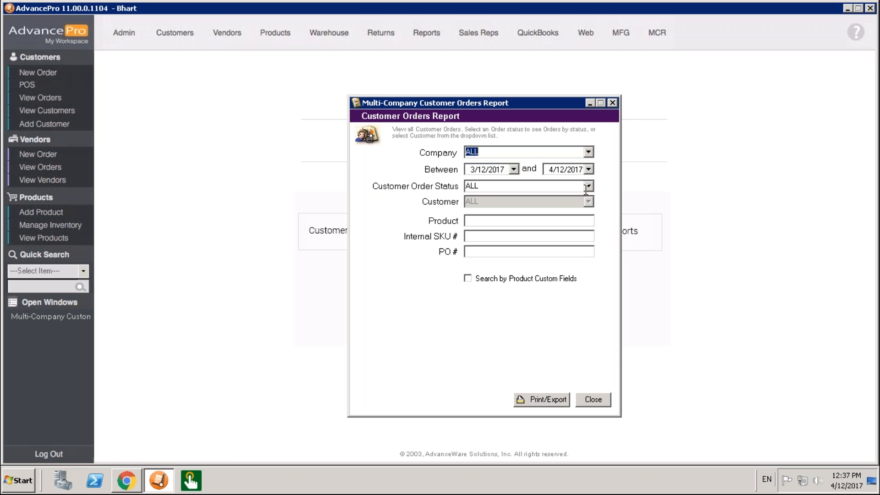
left_click(587, 186)
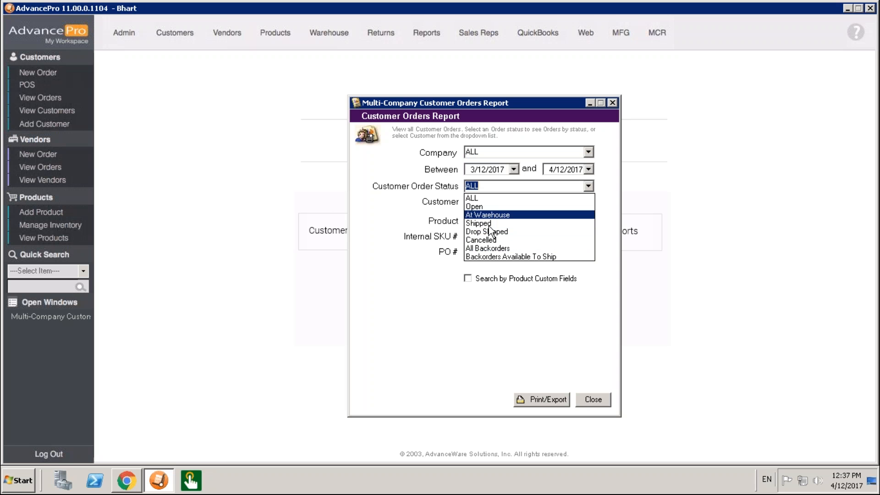
left_click(550, 330)
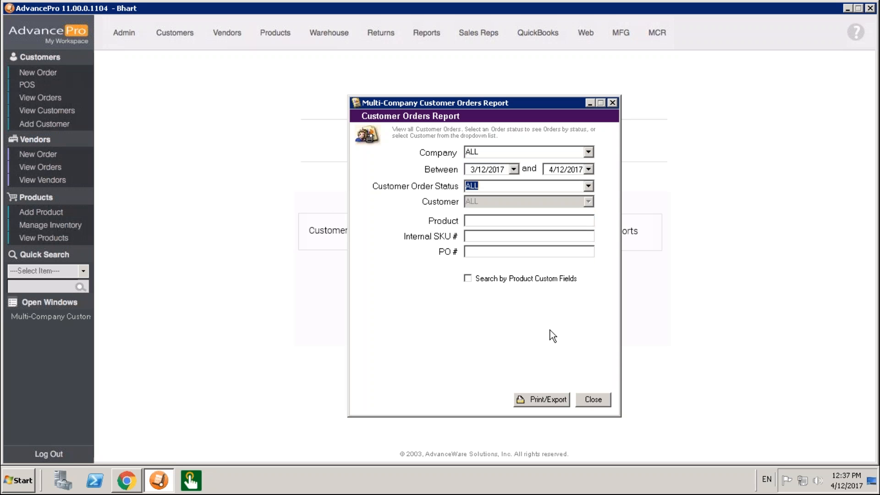
Generate the customer orders report for all companies and order statuses, review the orders on its first page, and close the report
left_click(548, 399)
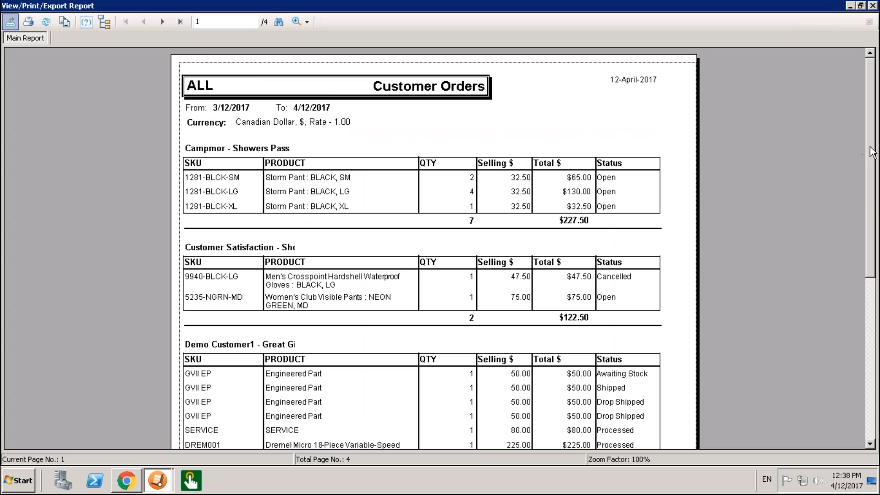
left_click(872, 338)
left_click_drag(874, 284, 873, 244)
left_click(220, 106)
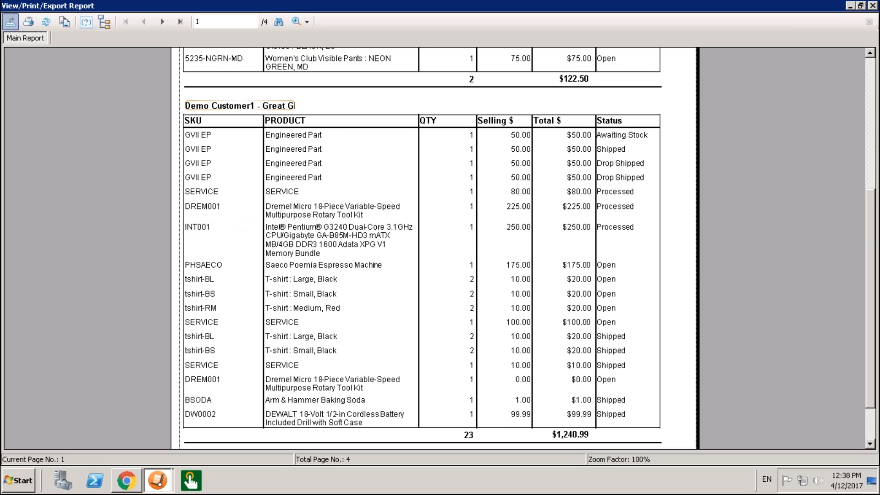
left_click(205, 134)
left_click_drag(872, 222, 873, 243)
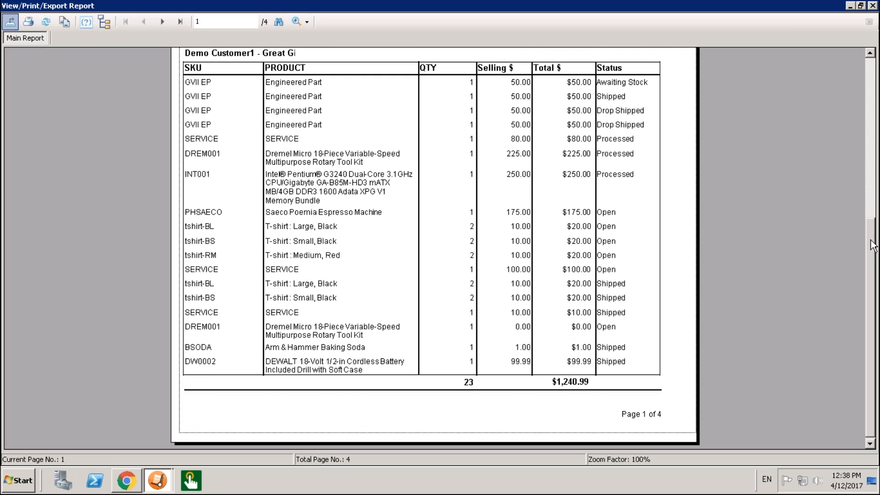
left_click(872, 9)
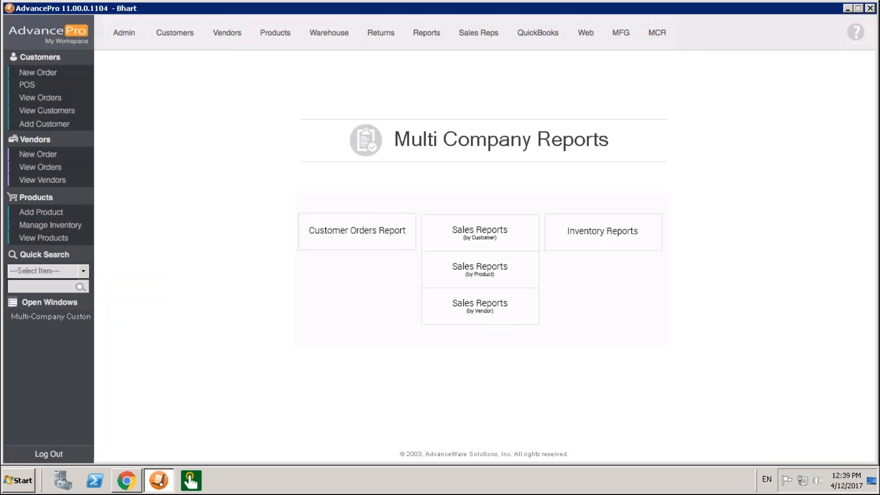